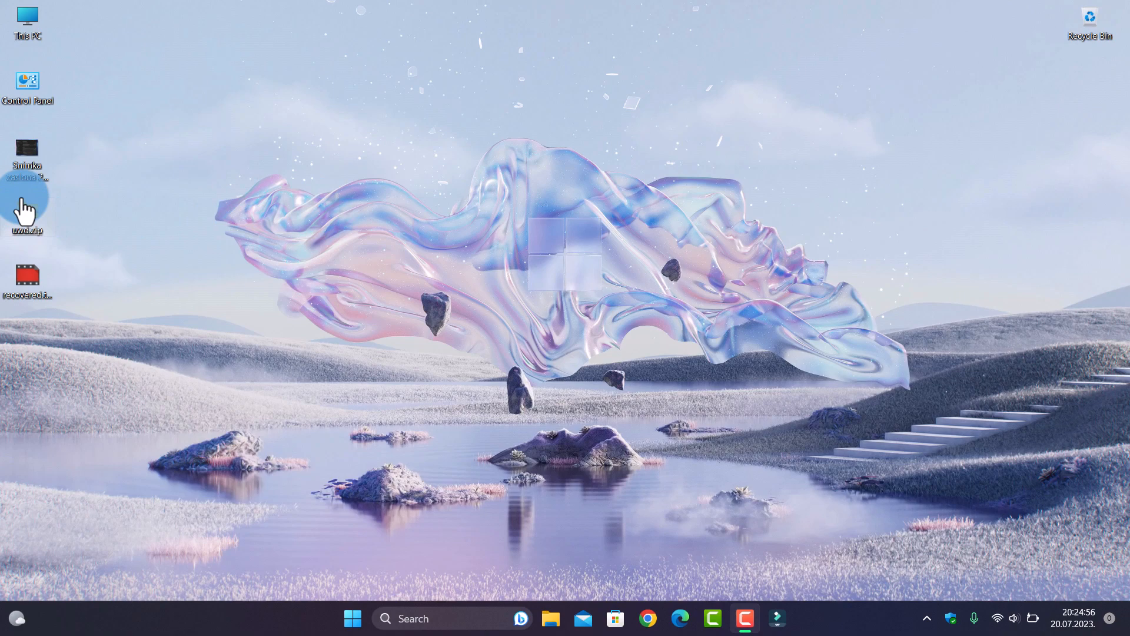
Drag the uwd.zip icon from the left column toward the middle of the desktop.
{"action": "left_click_drag", "start_coordinate": [26, 217], "coordinate": [251, 212]}
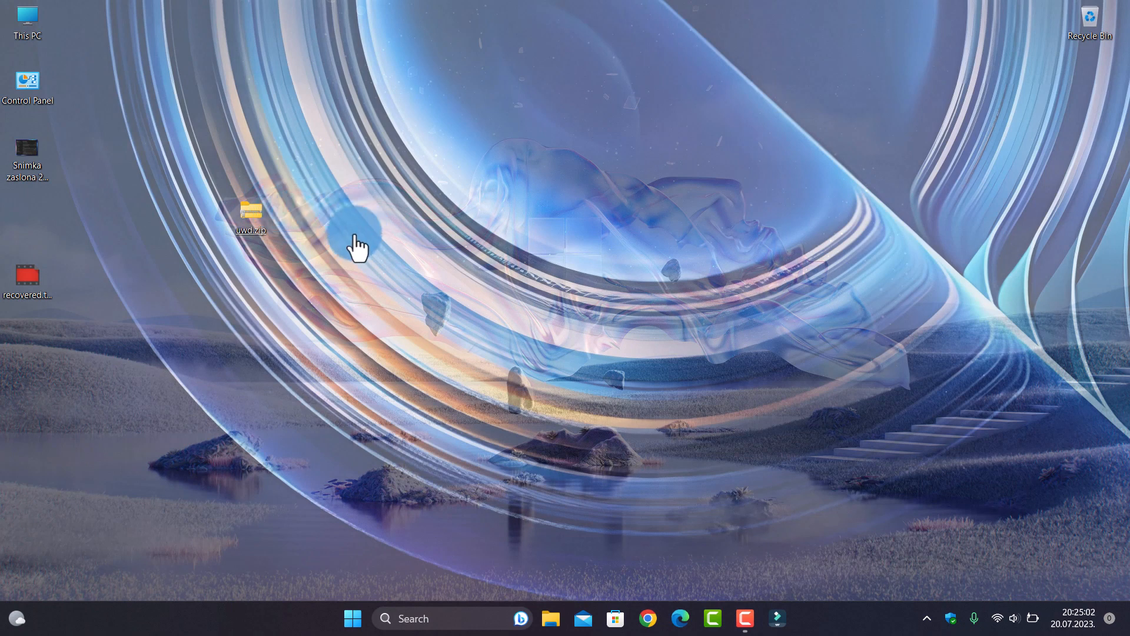
{"action": "right_click", "coordinate": [250, 212]}
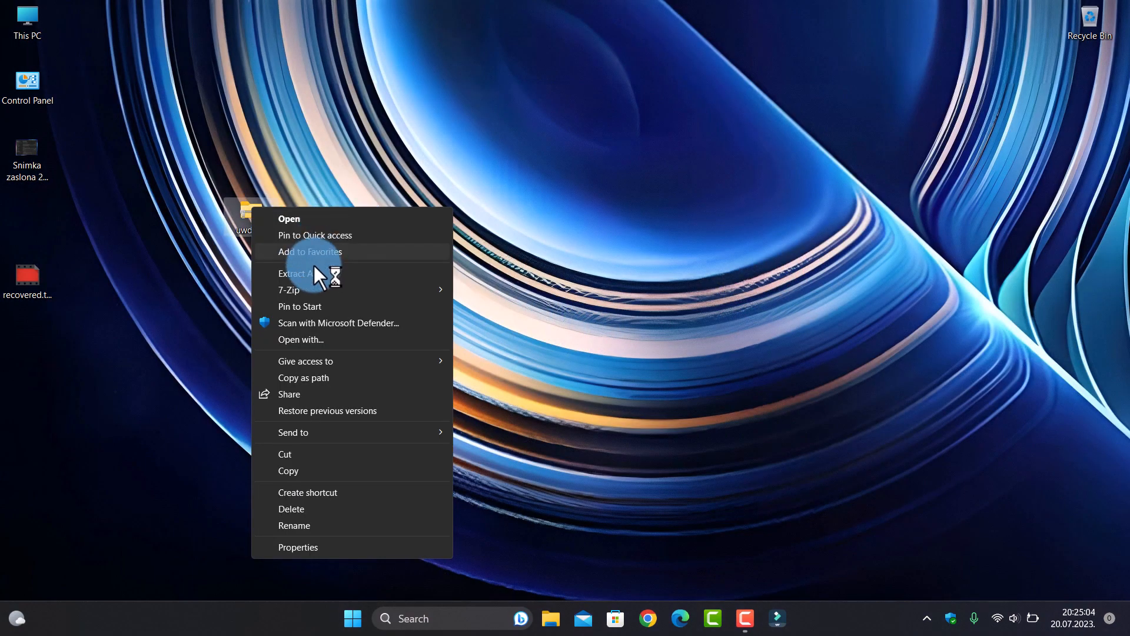
{"action": "left_click", "coordinate": [328, 270]}
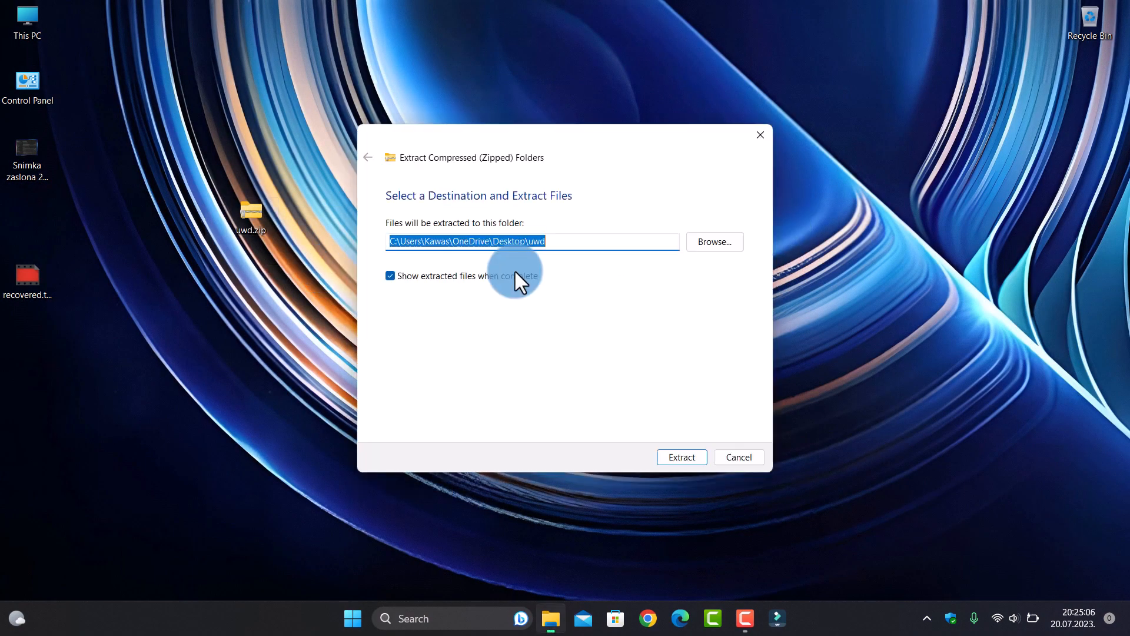
{"action": "left_click", "coordinate": [736, 457]}
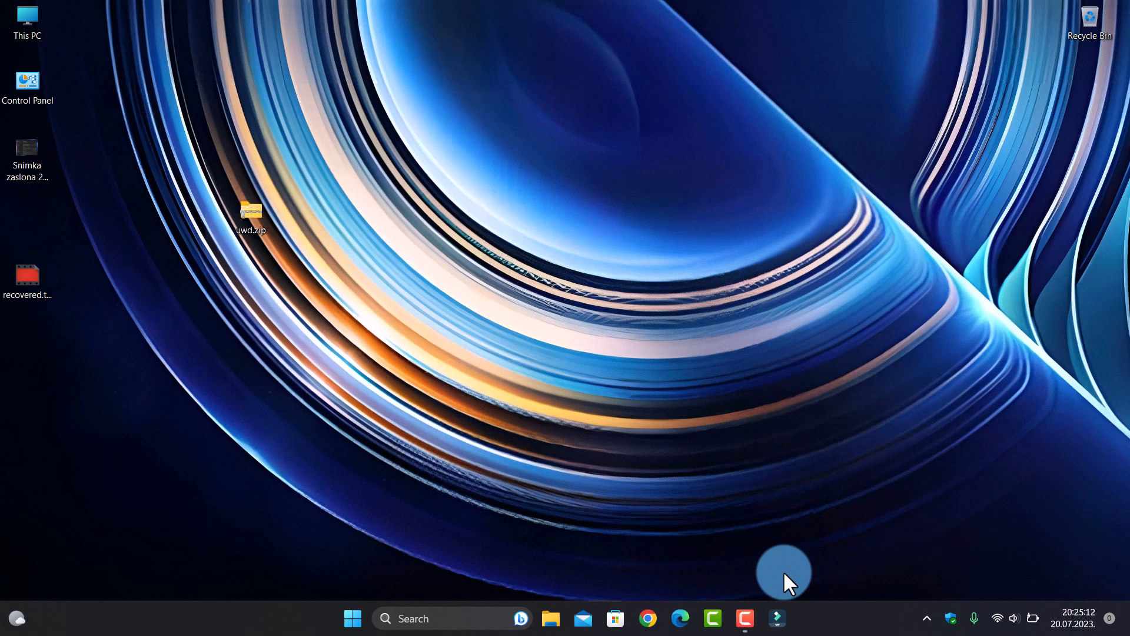
{"action": "left_click", "coordinate": [930, 618]}
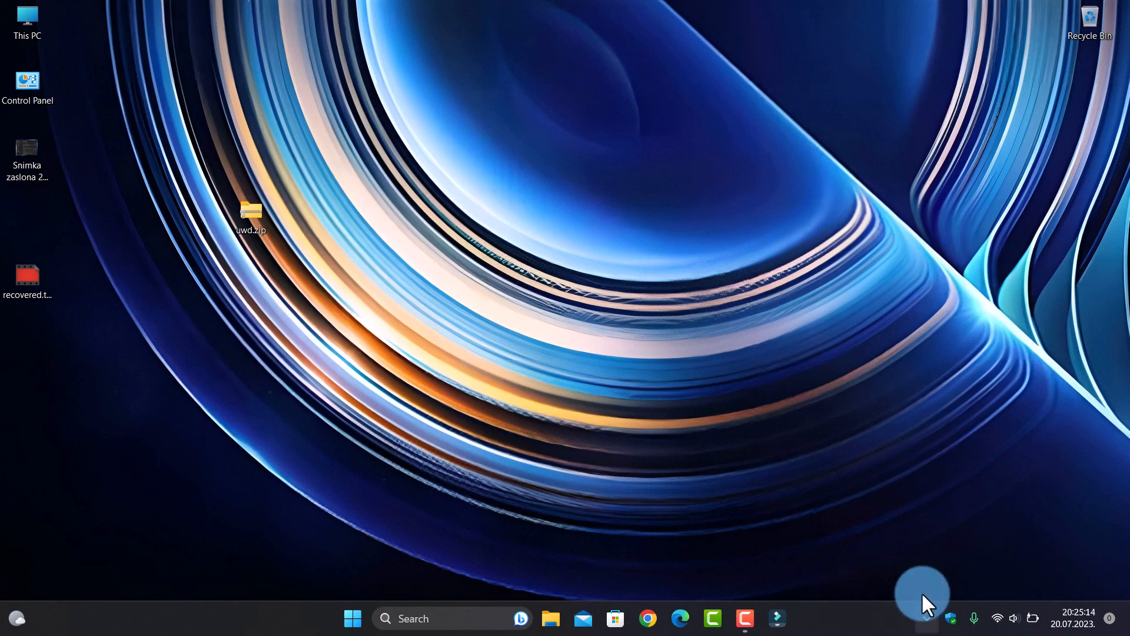
Launch the Settings app from the Start menu's pinned apps.
{"action": "left_click", "coordinate": [352, 618]}
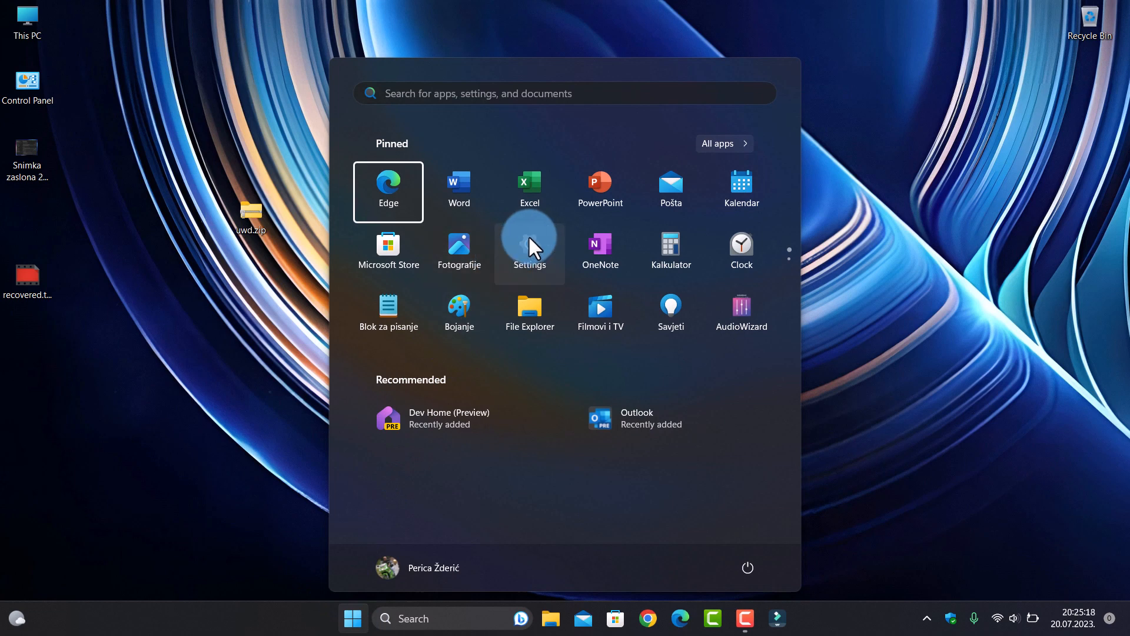
{"action": "left_click", "coordinate": [528, 235]}
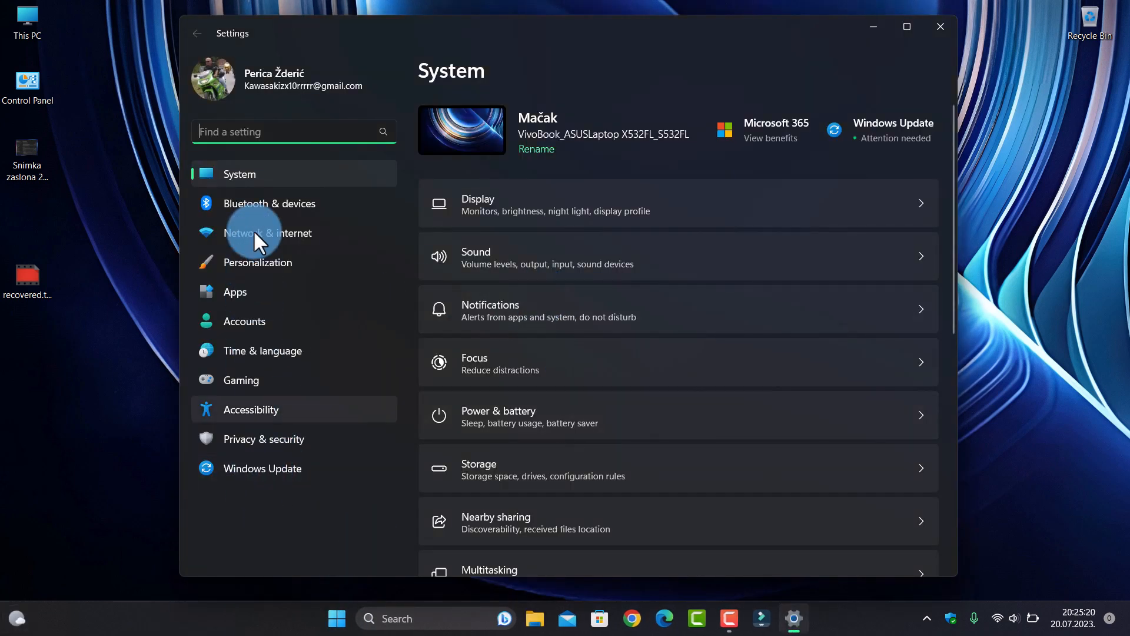
{"action": "scroll", "coordinate": [506, 397], "scroll_direction": "down", "scroll_amount": 5}
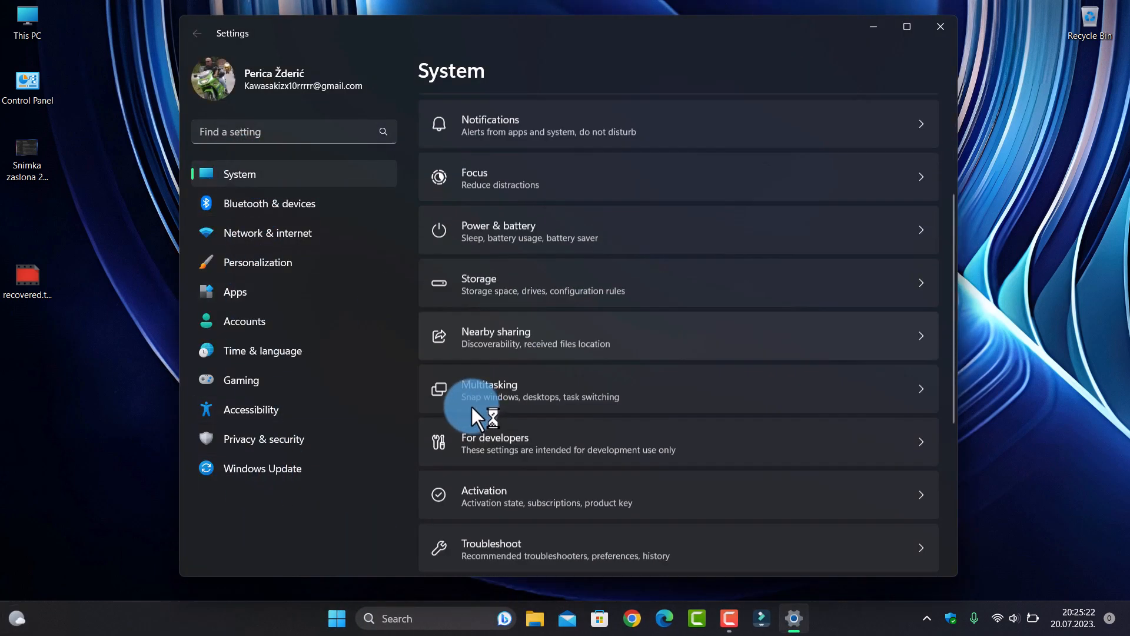
{"action": "scroll", "coordinate": [471, 406], "scroll_direction": "down", "scroll_amount": 4}
Show About and highlight OS build 23506.1000 and install date 20.07.2023.
{"action": "left_click", "coordinate": [512, 528]}
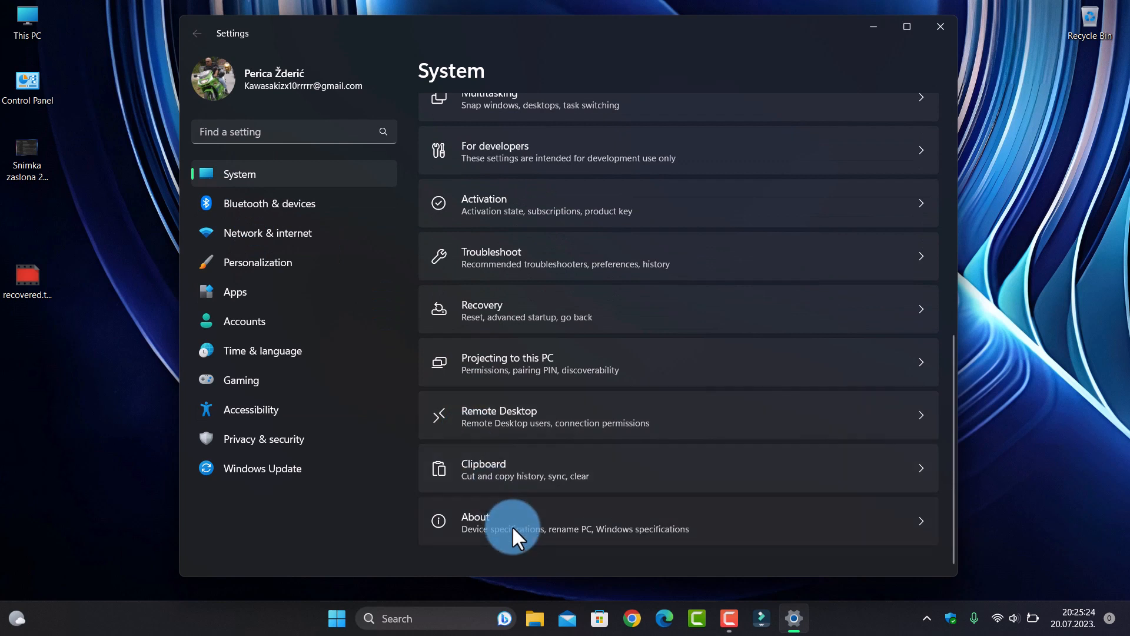
{"action": "scroll", "coordinate": [610, 476], "scroll_direction": "down", "scroll_amount": 2}
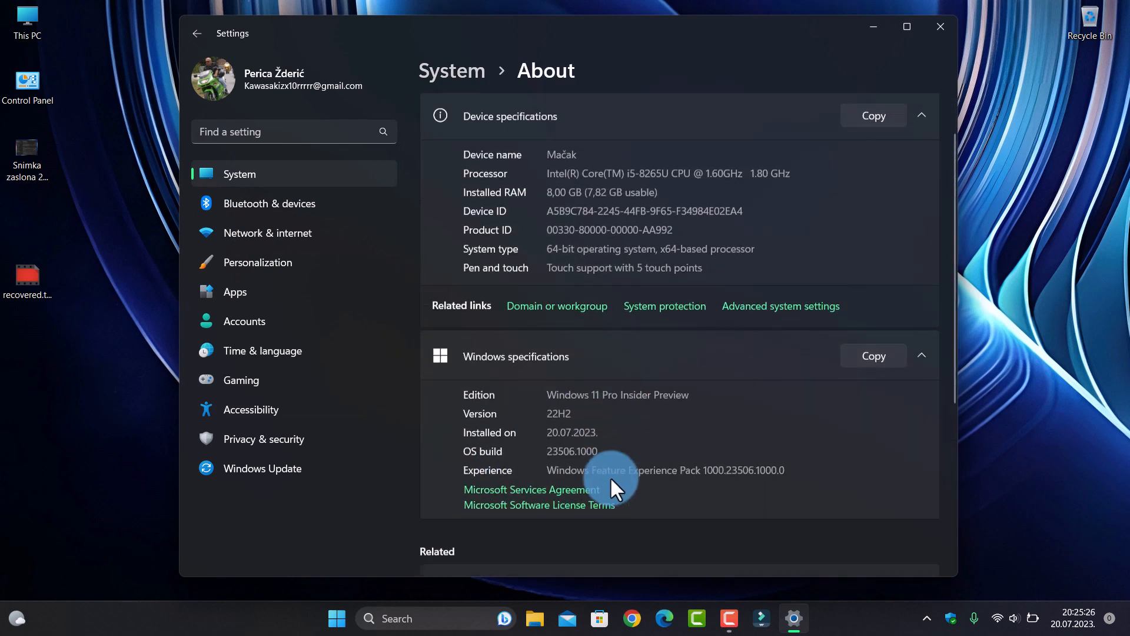
{"action": "scroll", "coordinate": [598, 443], "scroll_direction": "down", "scroll_amount": 1}
{"action": "double_click", "coordinate": [588, 438]}
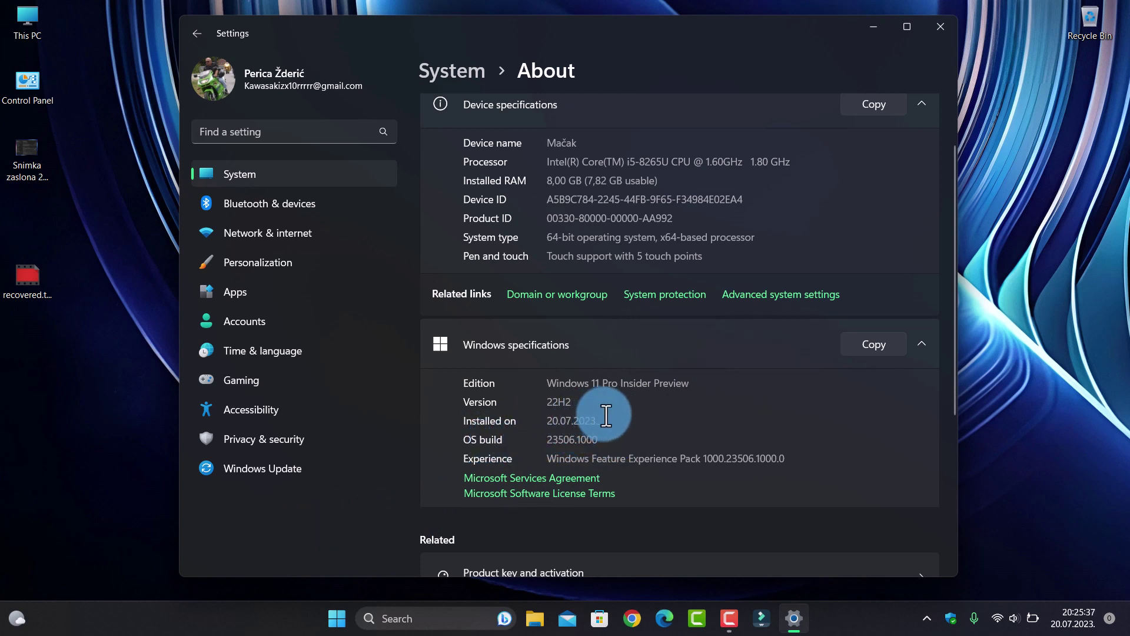
{"action": "double_click", "coordinate": [575, 421]}
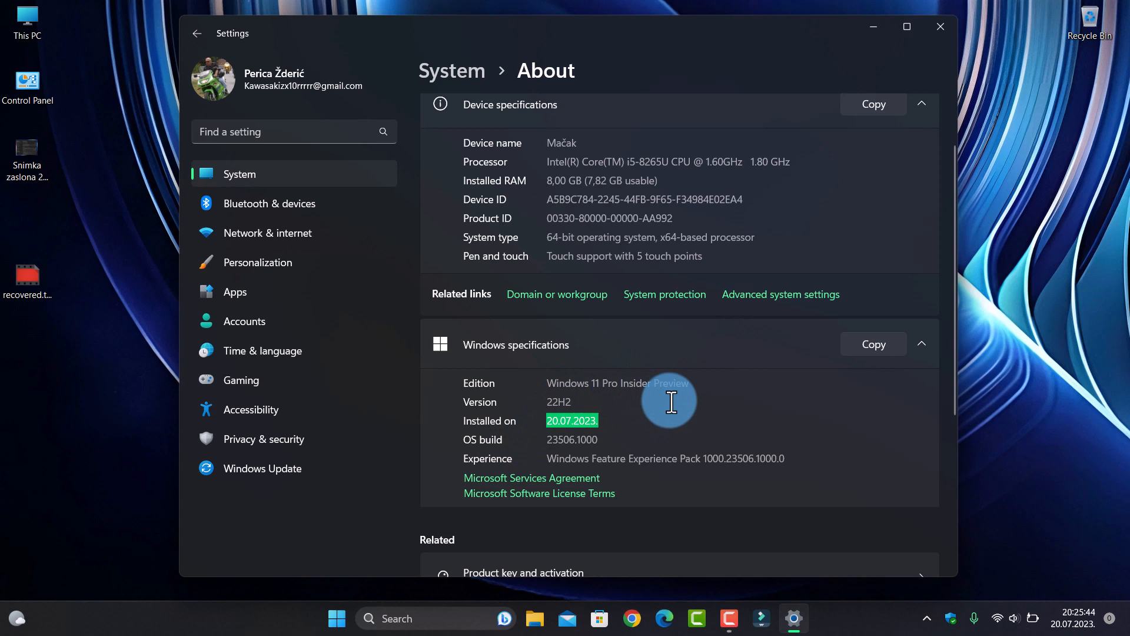
{"action": "double_click", "coordinate": [572, 439]}
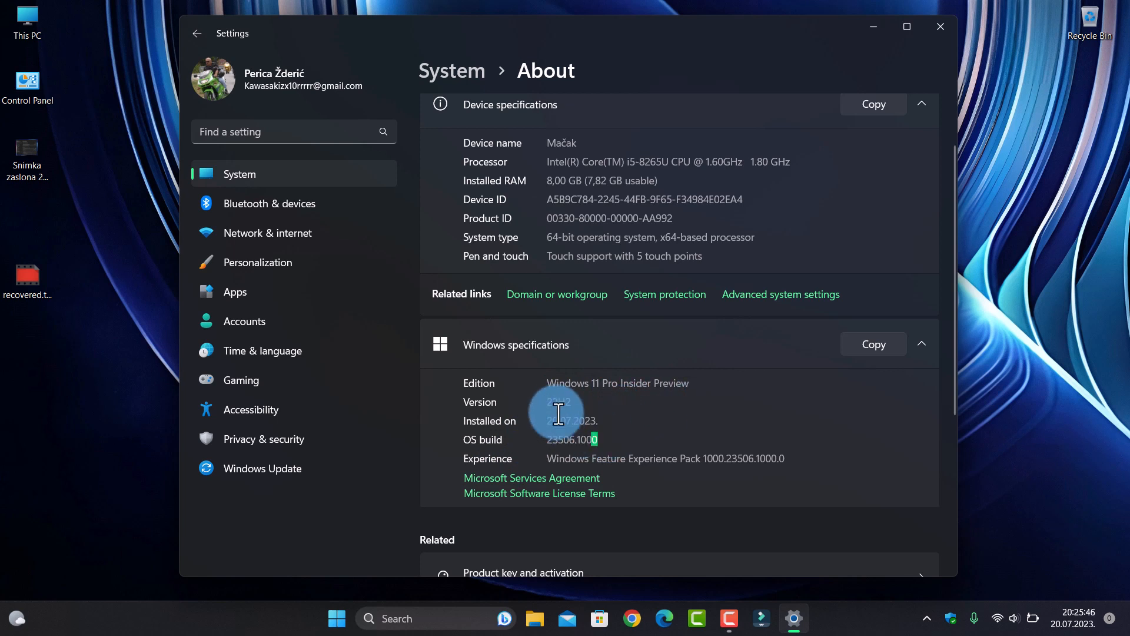
{"action": "left_click", "coordinate": [623, 408]}
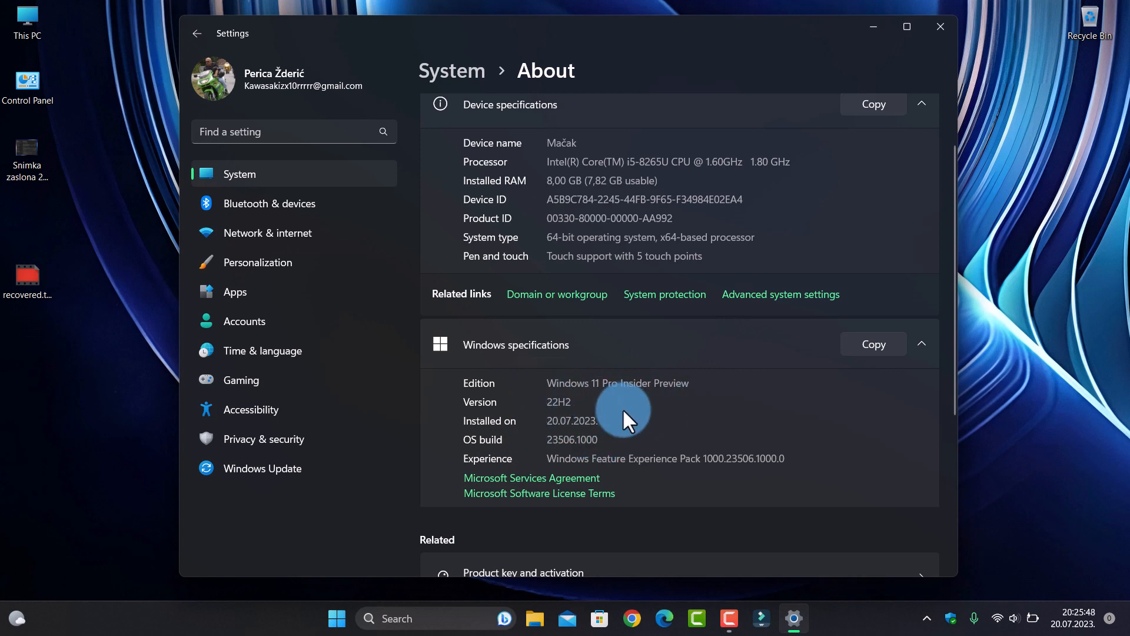
Launch File Explorer and switch from Home to the new Gallery view.
{"action": "left_click", "coordinate": [535, 618]}
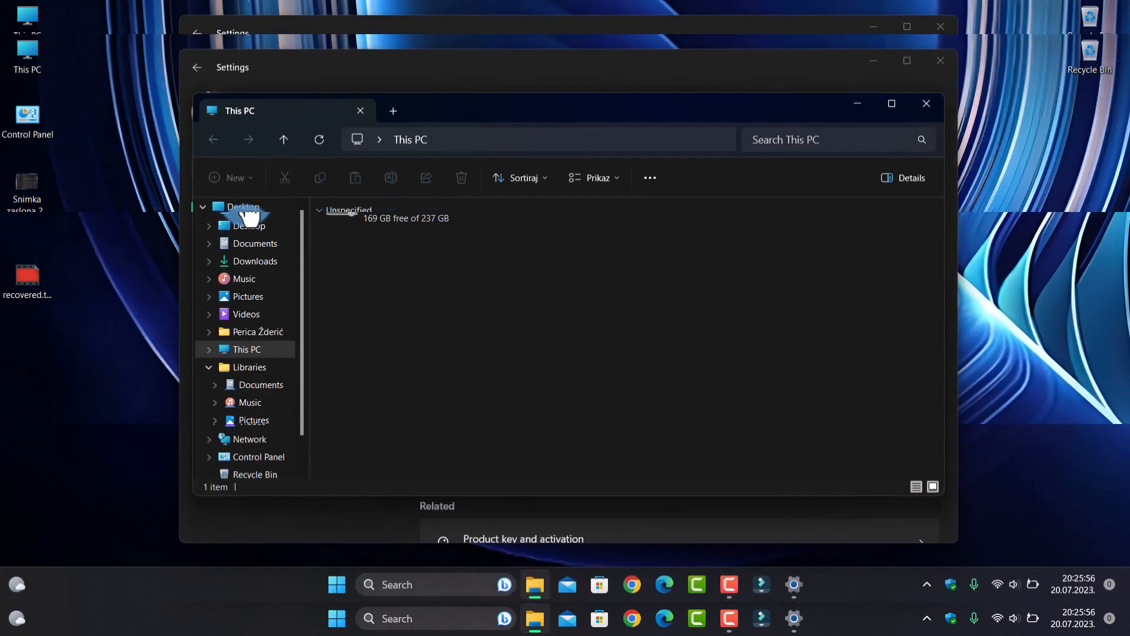
{"action": "left_click", "coordinate": [245, 191]}
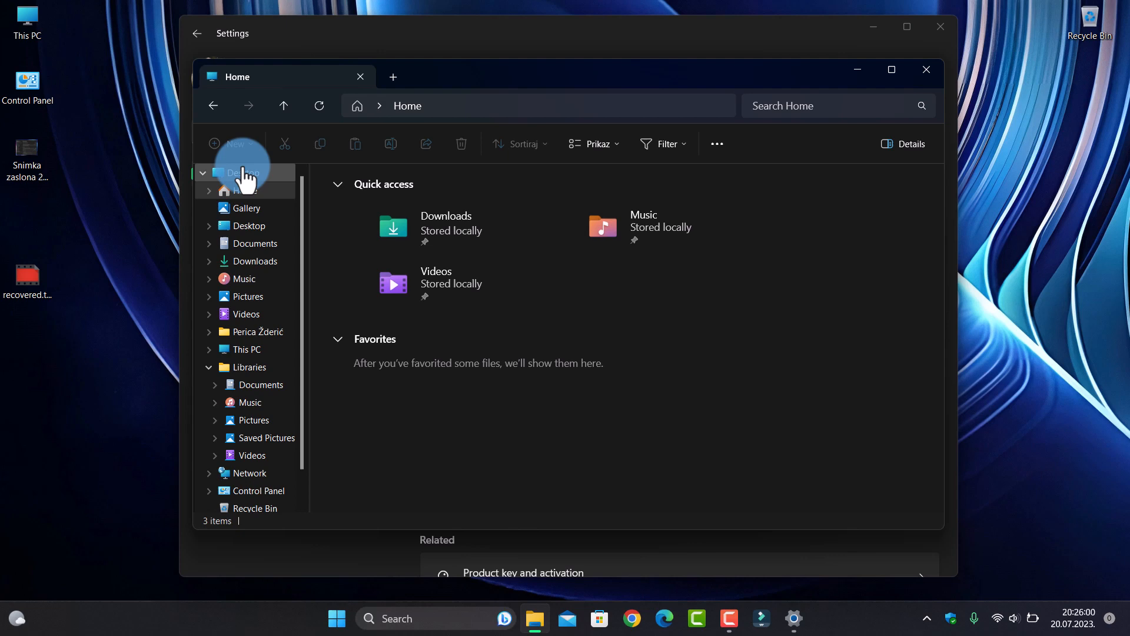
{"action": "left_click", "coordinate": [254, 209]}
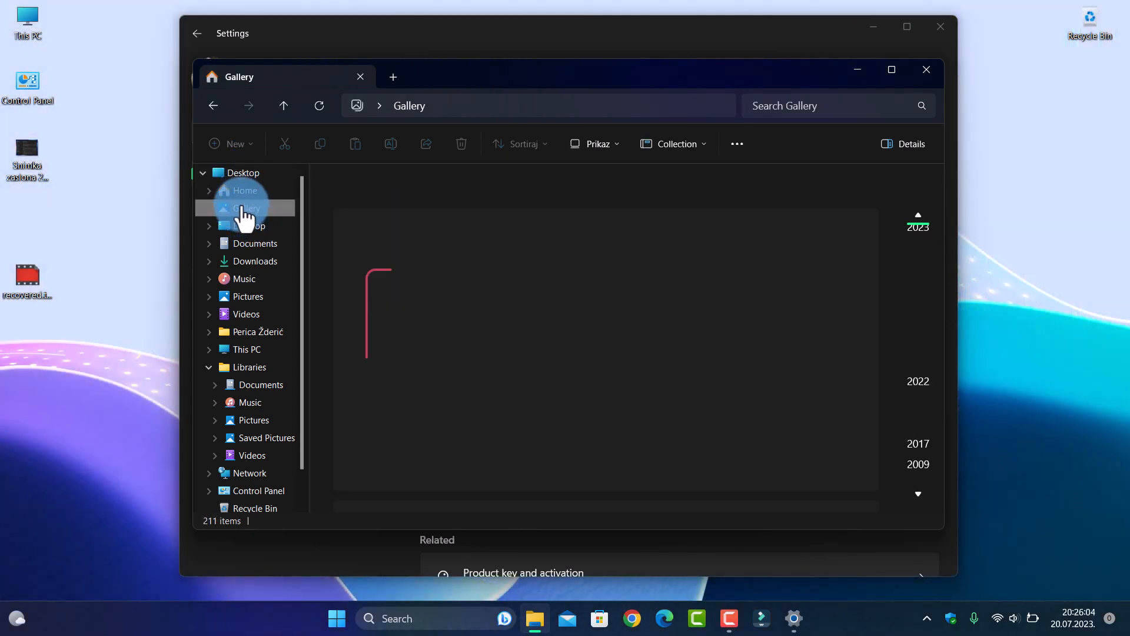
{"action": "scroll", "coordinate": [477, 317], "scroll_direction": "down", "scroll_amount": 3}
{"action": "scroll", "coordinate": [510, 310], "scroll_direction": "down", "scroll_amount": 3}
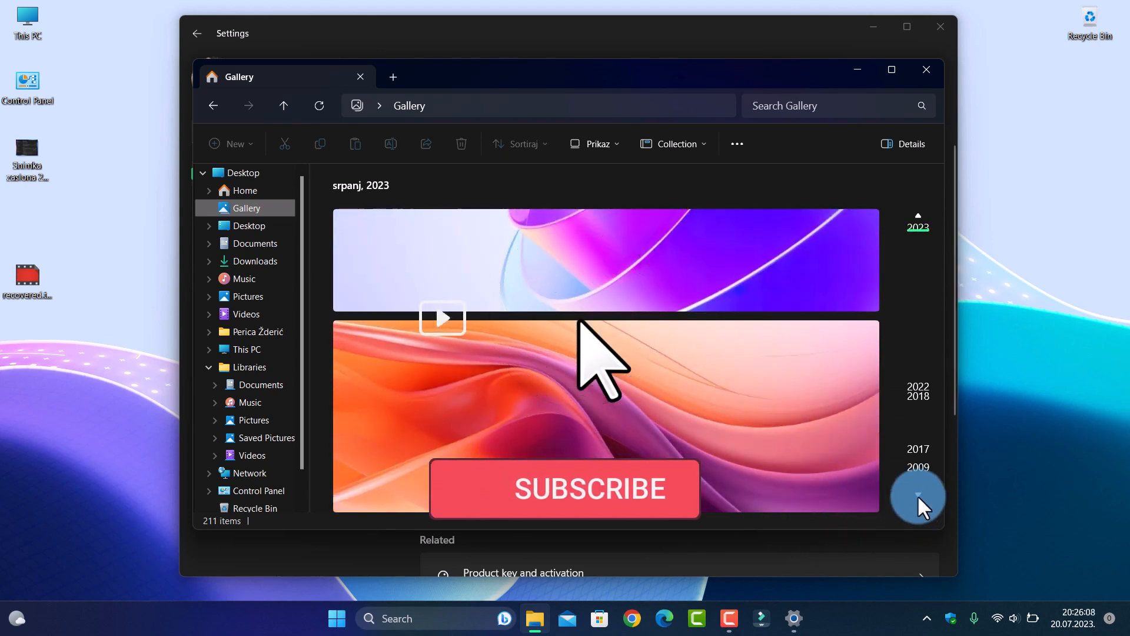
Browse the Gallery timeline back to the lipanj, 2023 photos and focus its search box.
{"action": "left_click", "coordinate": [917, 495]}
{"action": "left_click", "coordinate": [917, 495]}
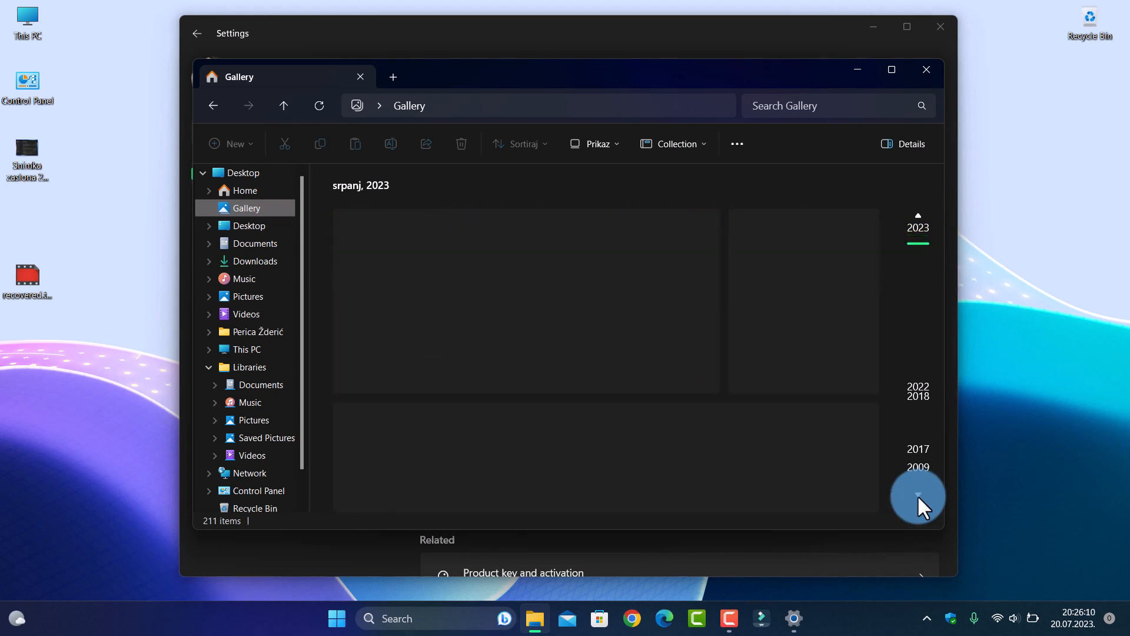
{"action": "left_click", "coordinate": [918, 494]}
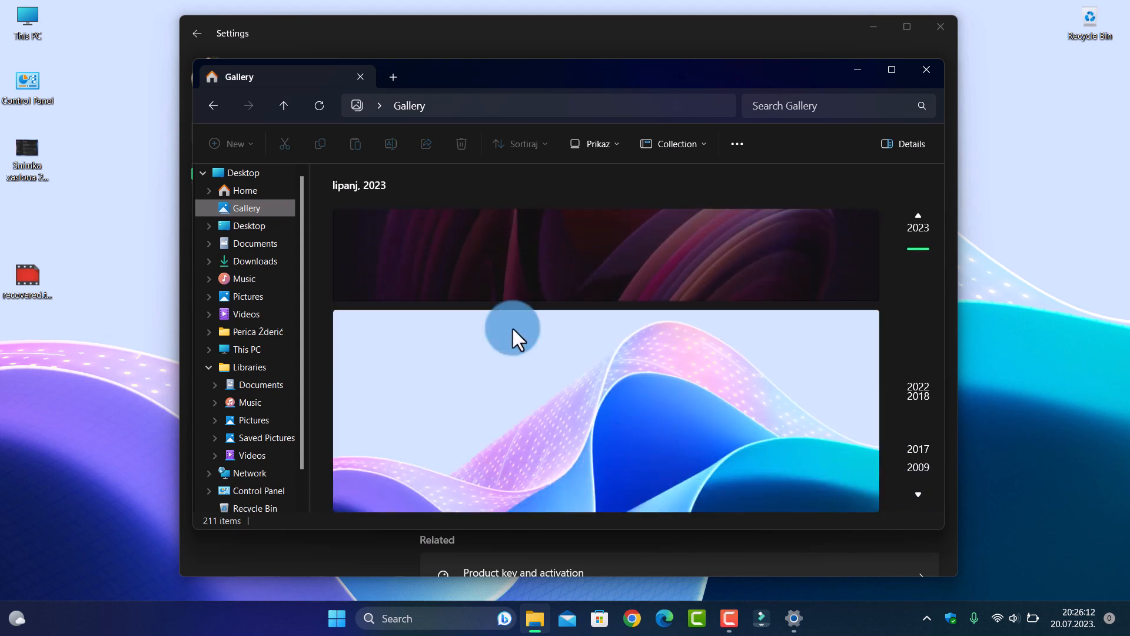
{"action": "scroll", "coordinate": [512, 326], "scroll_direction": "down", "scroll_amount": 2}
{"action": "left_click", "coordinate": [793, 108]}
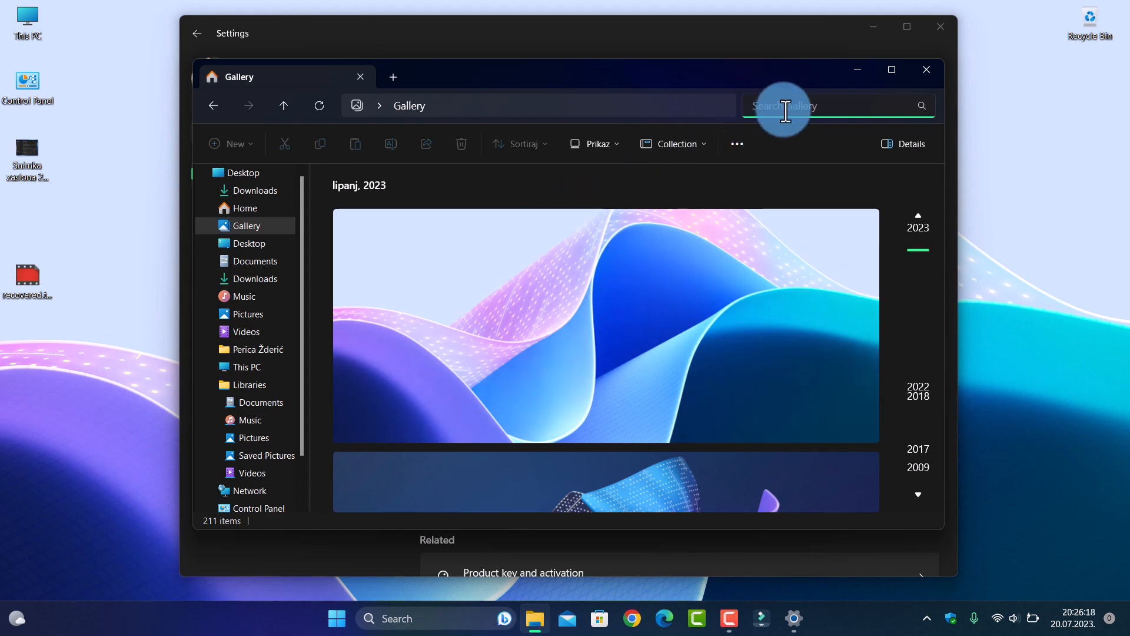
{"action": "type", "text": "vid"}
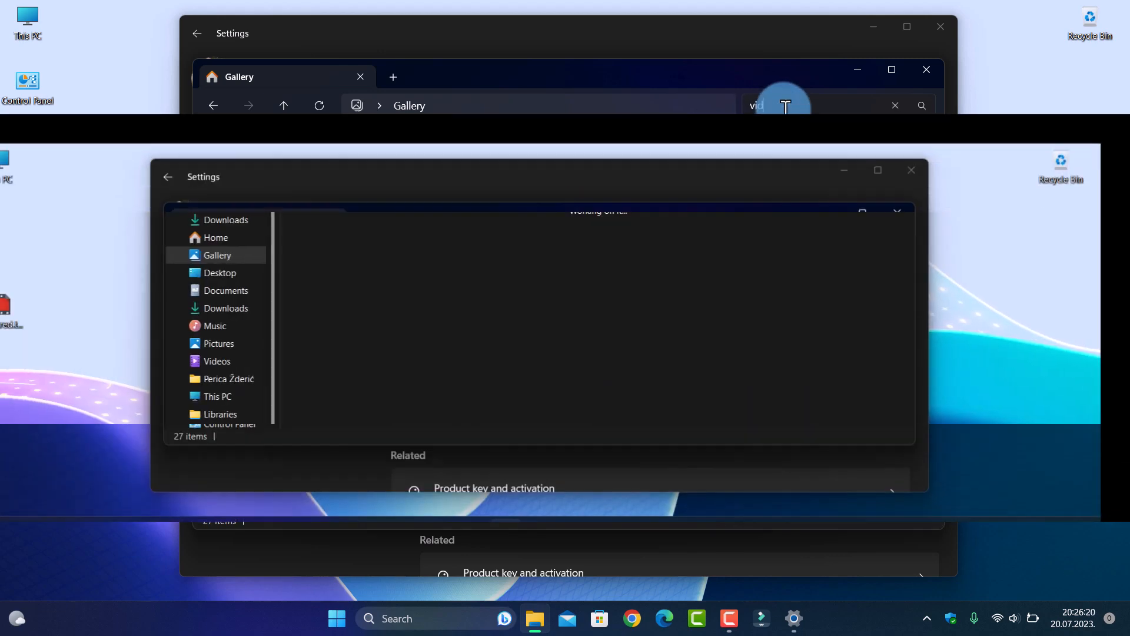
{"action": "type", "text": "eos"}
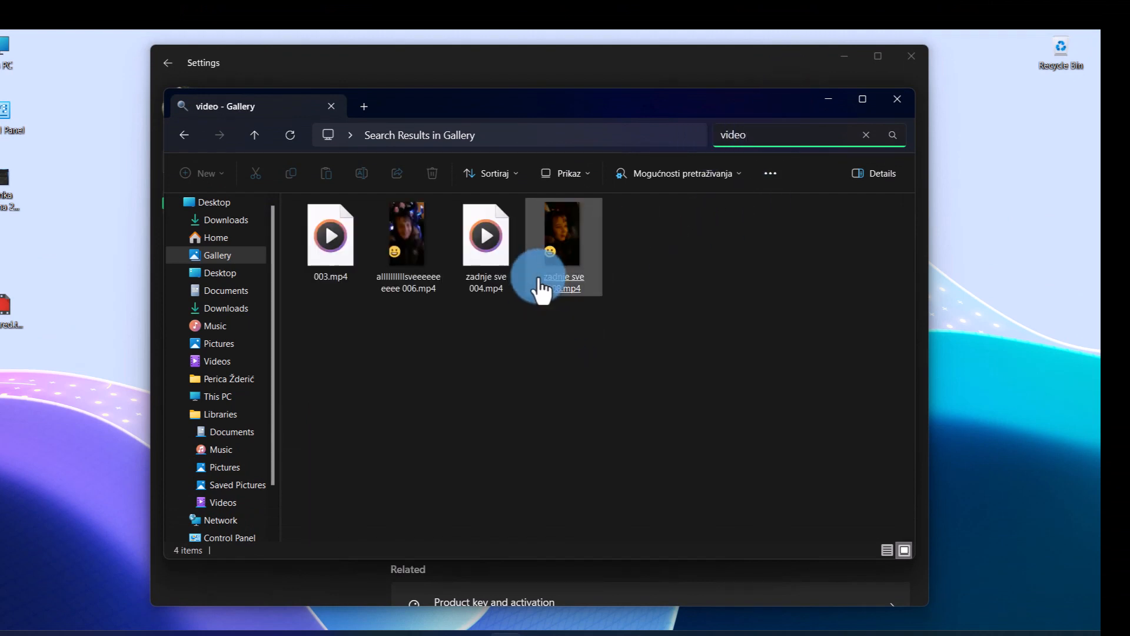
Browse Desktop then Documents and show the Documents details panel.
{"action": "left_click", "coordinate": [220, 273]}
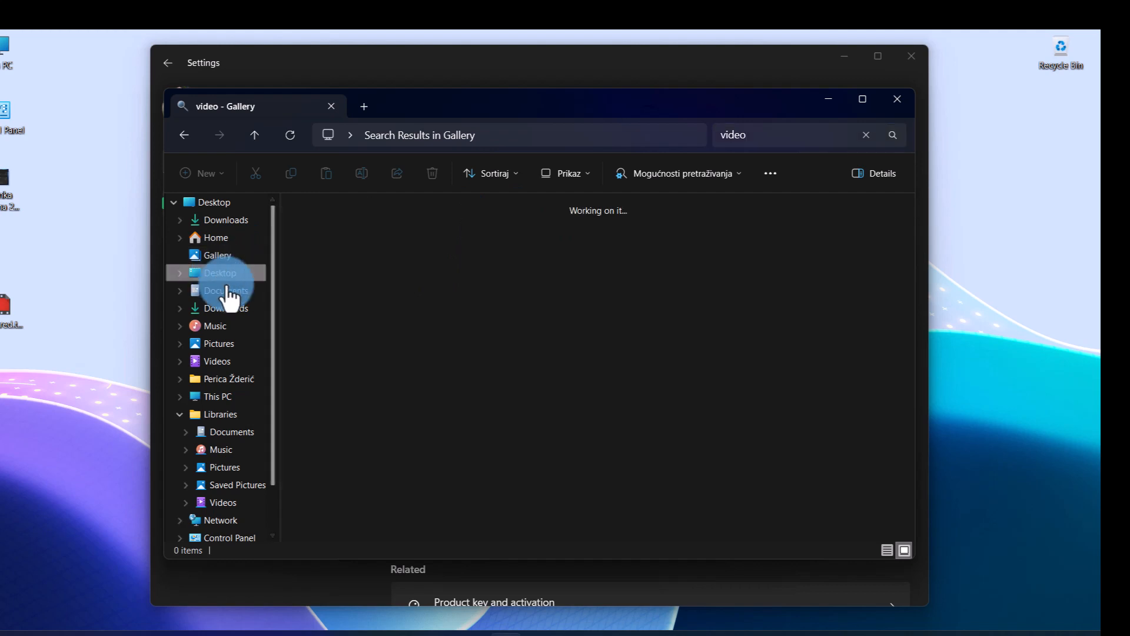
{"action": "left_click", "coordinate": [226, 290]}
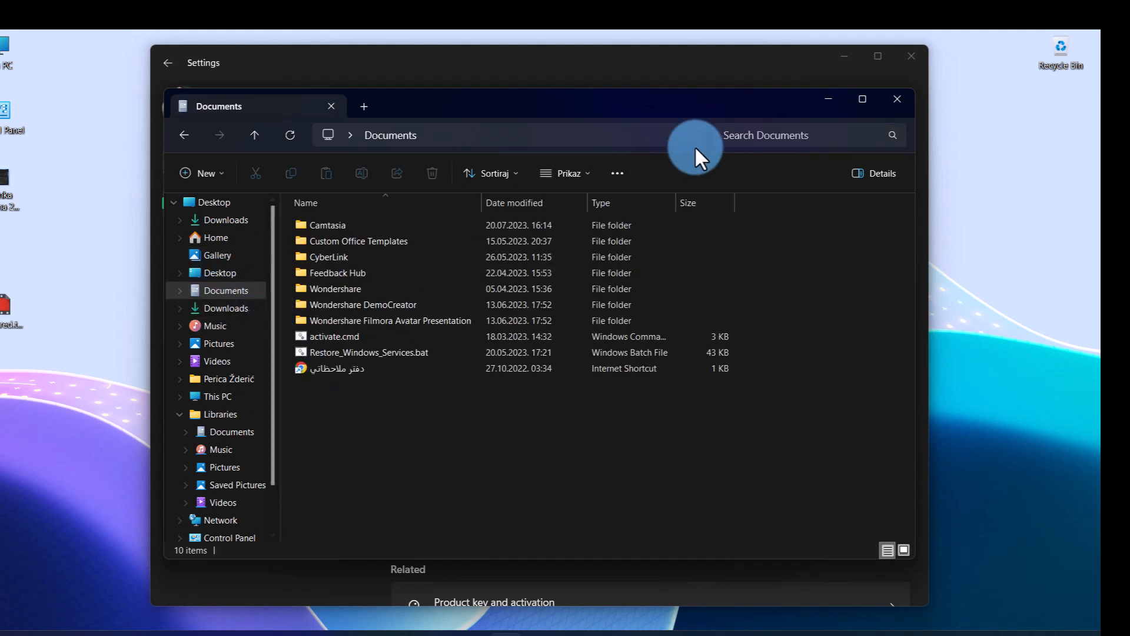
{"action": "left_click", "coordinate": [754, 135]}
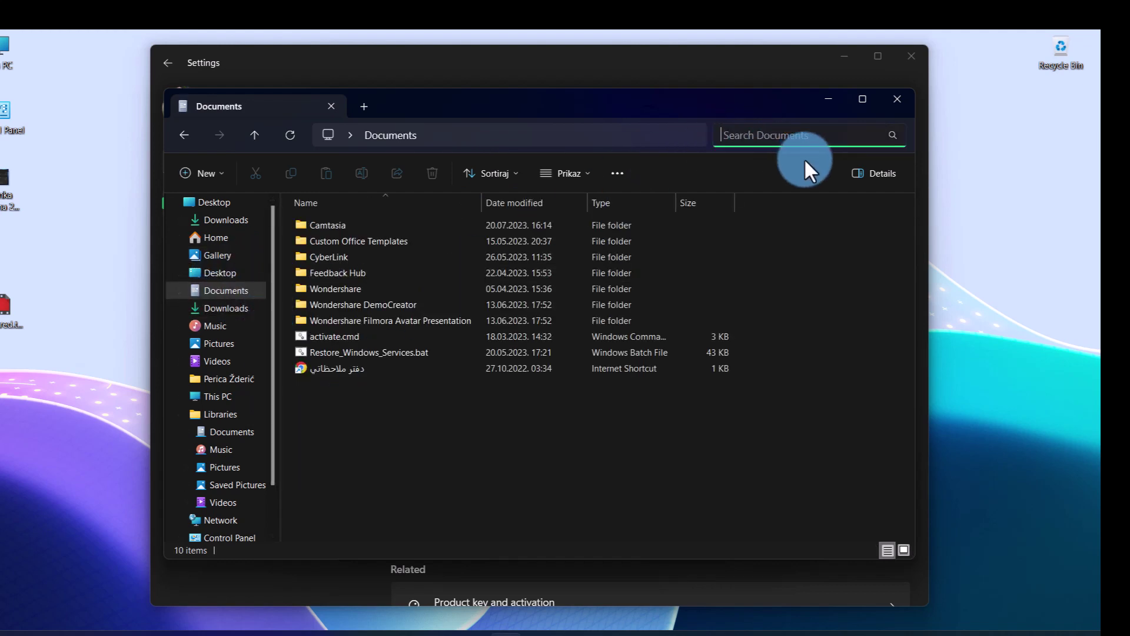
{"action": "left_click", "coordinate": [875, 171]}
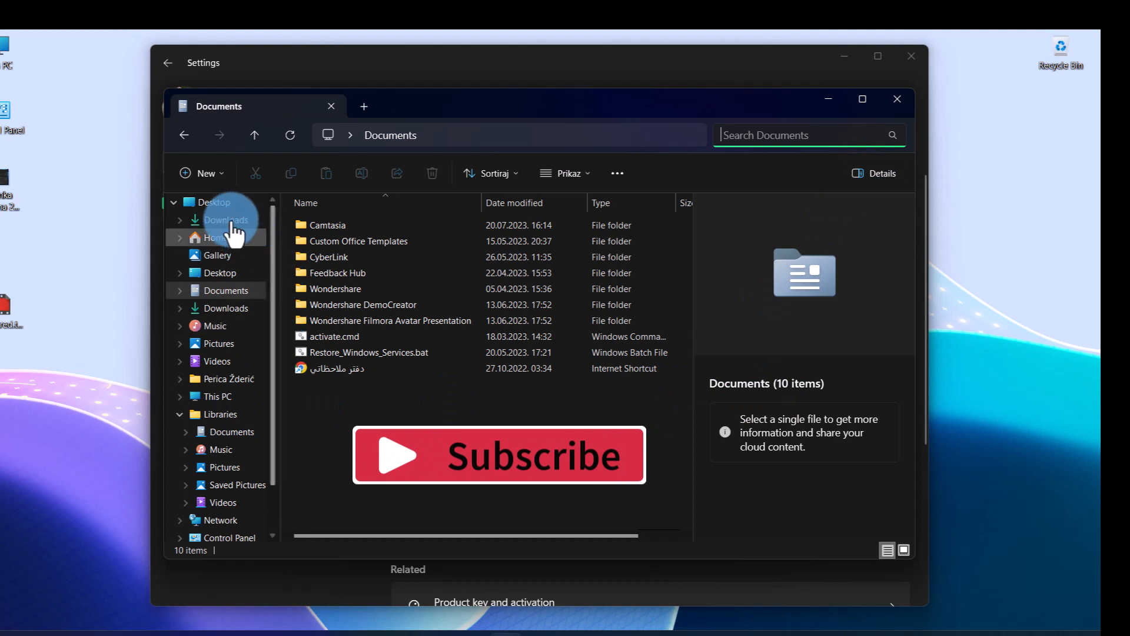
Return to the Gallery and browse further through its wallpapers.
{"action": "left_click", "coordinate": [218, 255]}
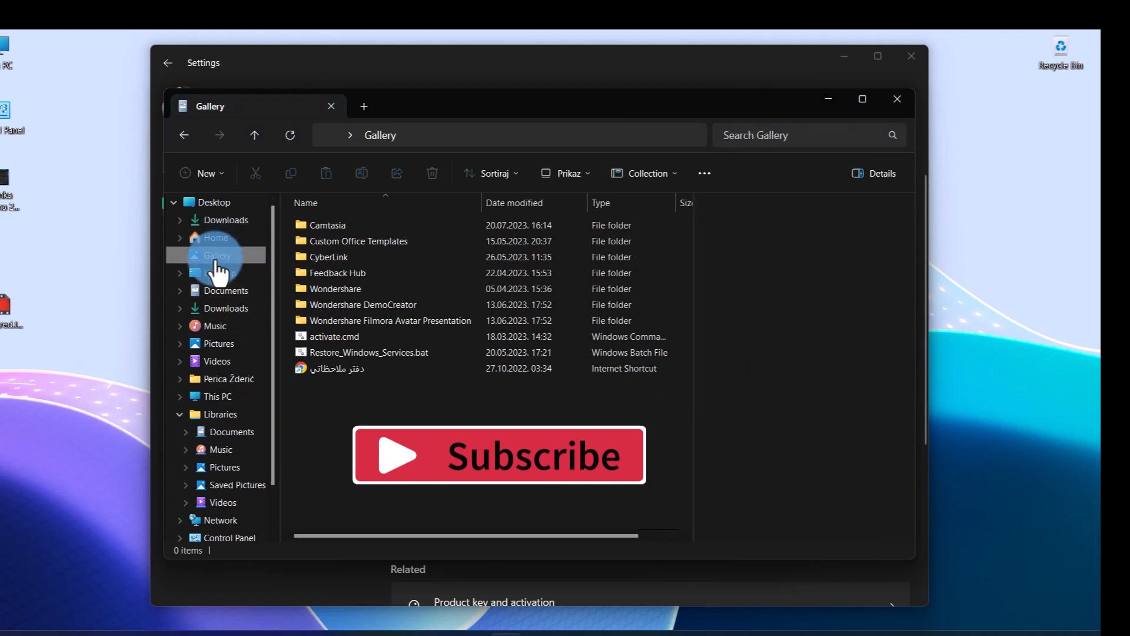
{"action": "scroll", "coordinate": [464, 377], "scroll_direction": "down", "scroll_amount": 2}
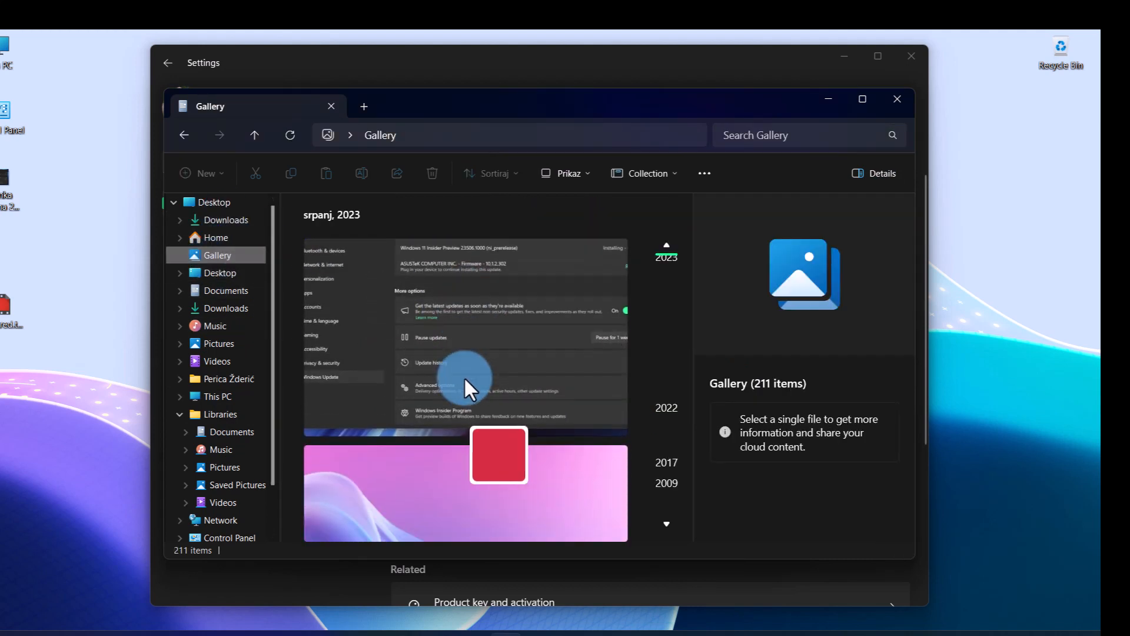
{"action": "scroll", "coordinate": [464, 377], "scroll_direction": "down", "scroll_amount": 2}
{"action": "scroll", "coordinate": [464, 377], "scroll_direction": "down", "scroll_amount": 2}
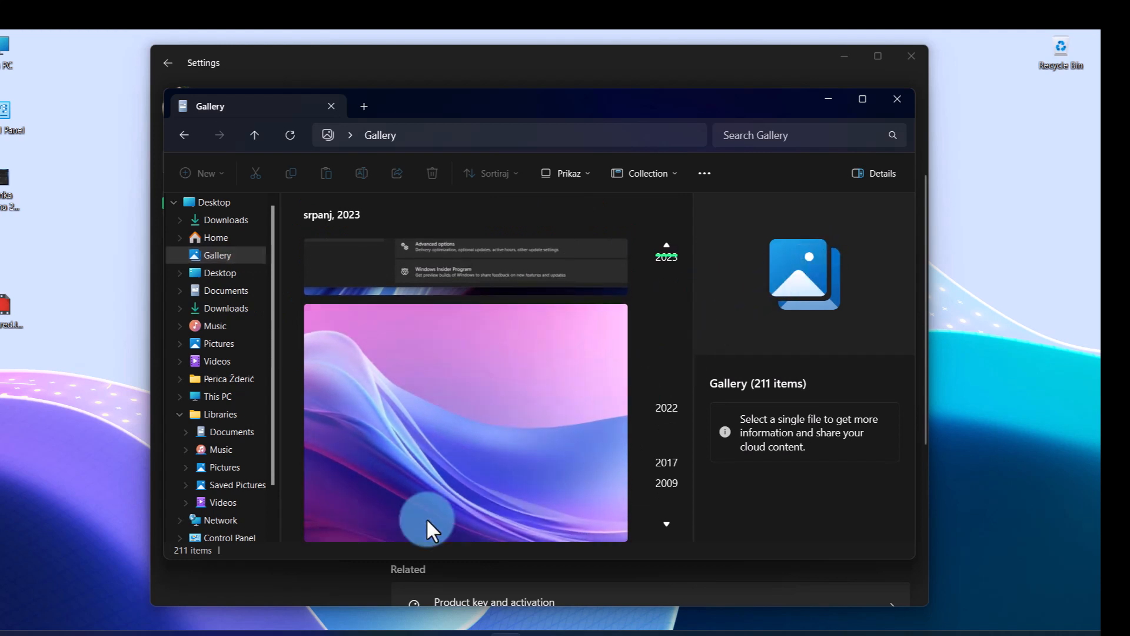
{"action": "scroll", "coordinate": [442, 408], "scroll_direction": "down", "scroll_amount": 2}
{"action": "left_click", "coordinate": [665, 522]}
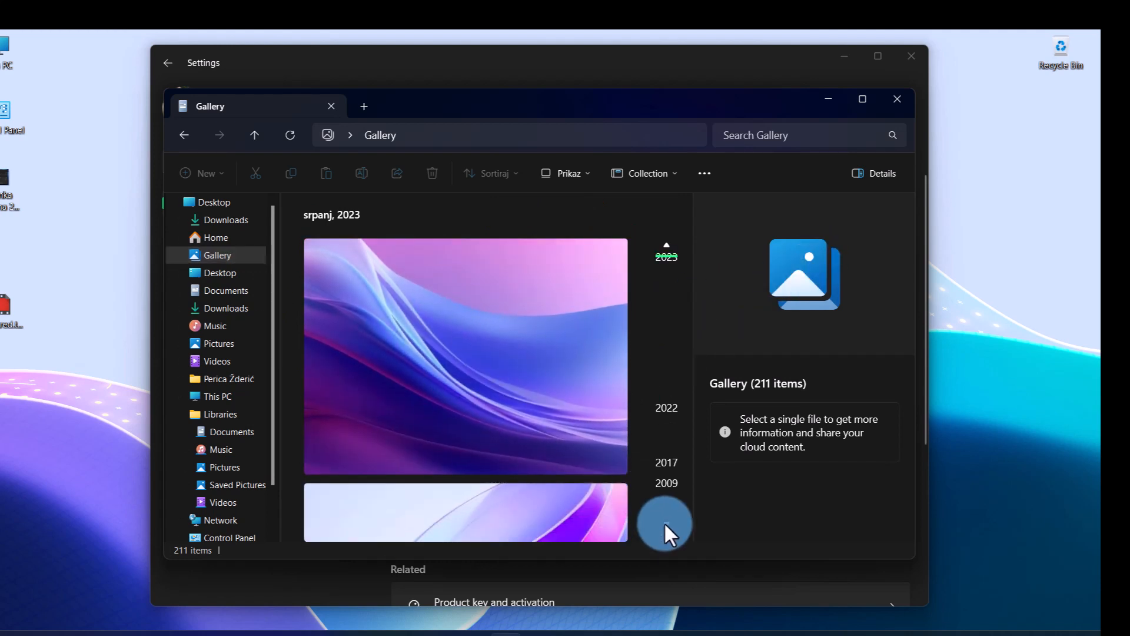
{"action": "left_click", "coordinate": [664, 522]}
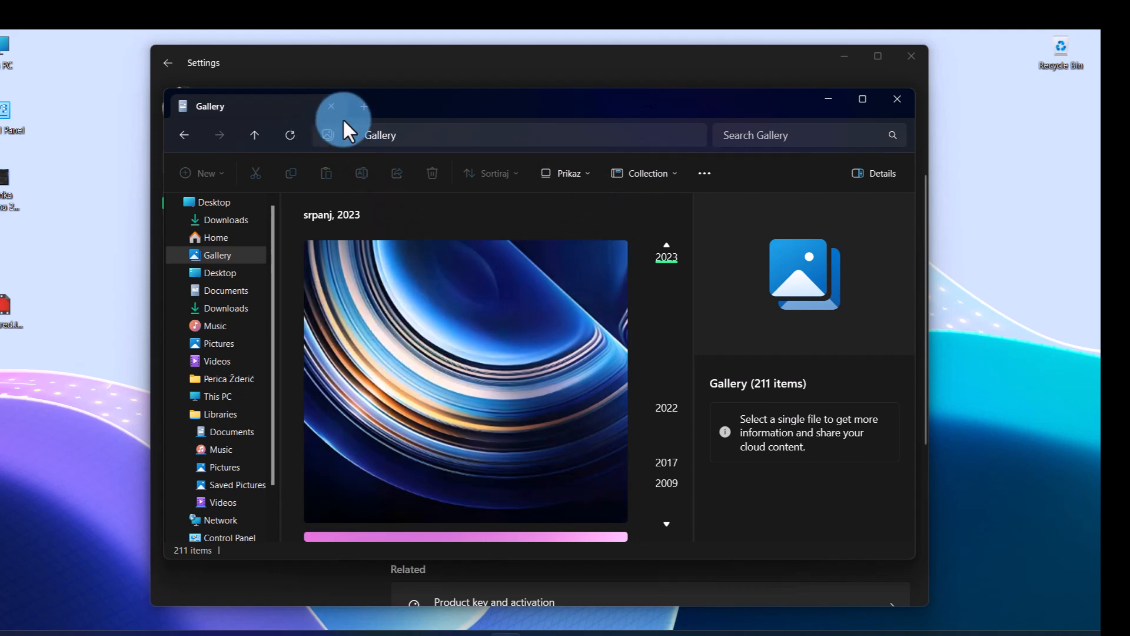
Add a This PC tab, then close File Explorer to reveal the Settings About page.
{"action": "left_click", "coordinate": [361, 107]}
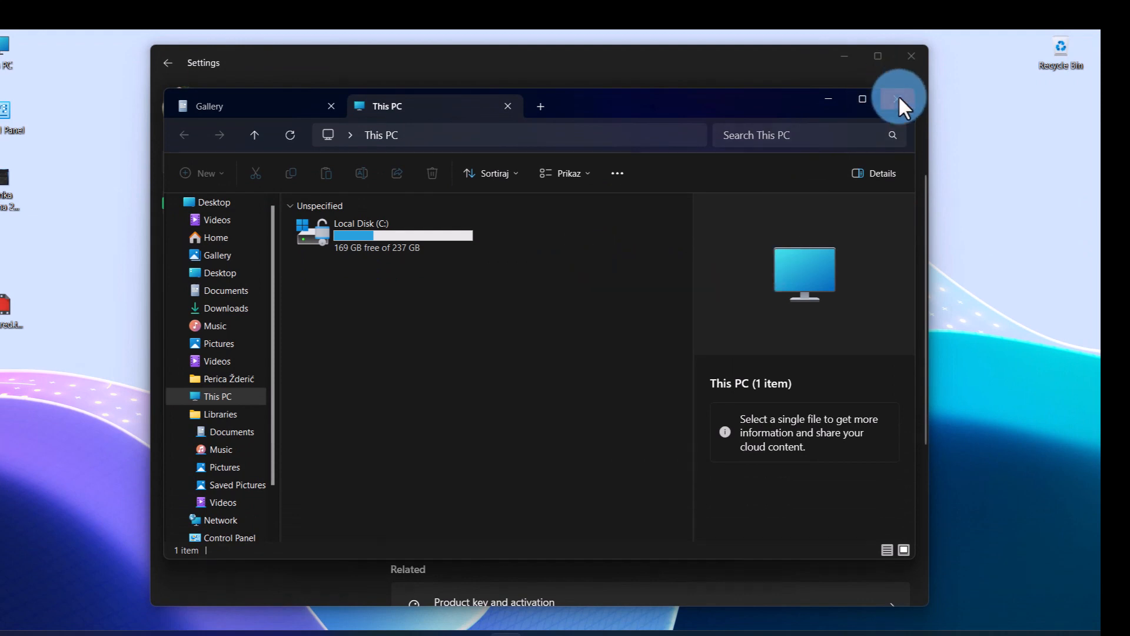
{"action": "left_click", "coordinate": [898, 96]}
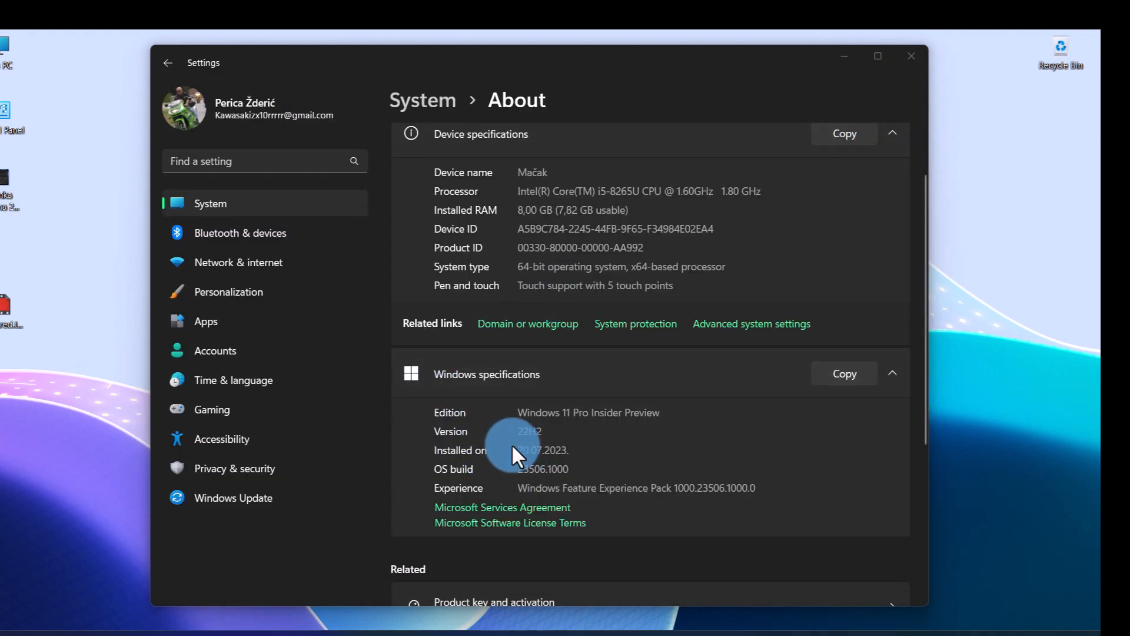